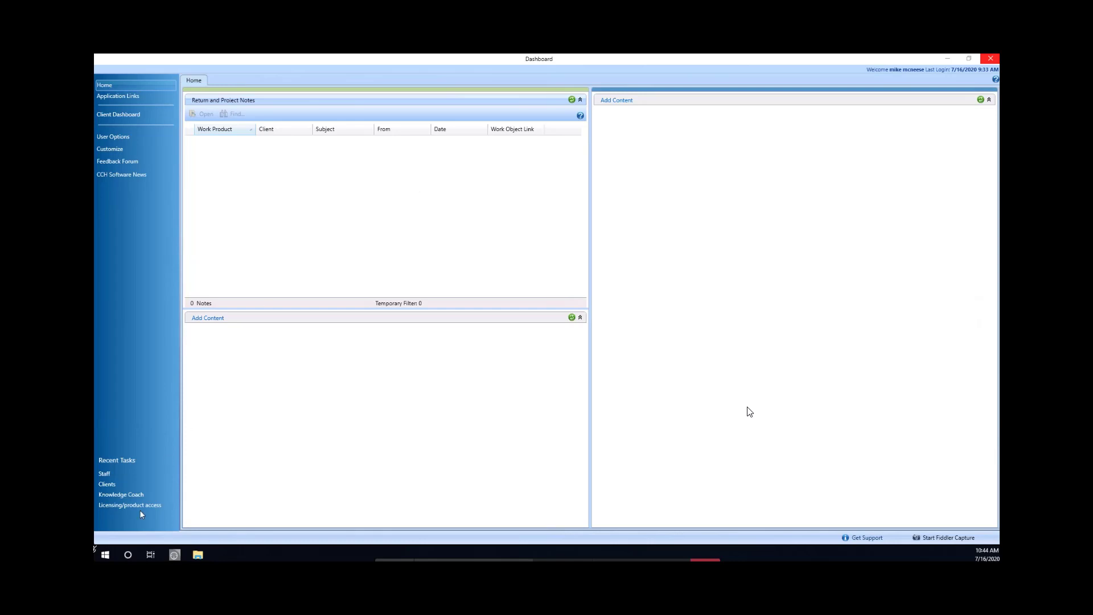
Step: Launch CCH Axcess Dashboard from the CCH Axcess folder in the Start menu
left_click(104, 555)
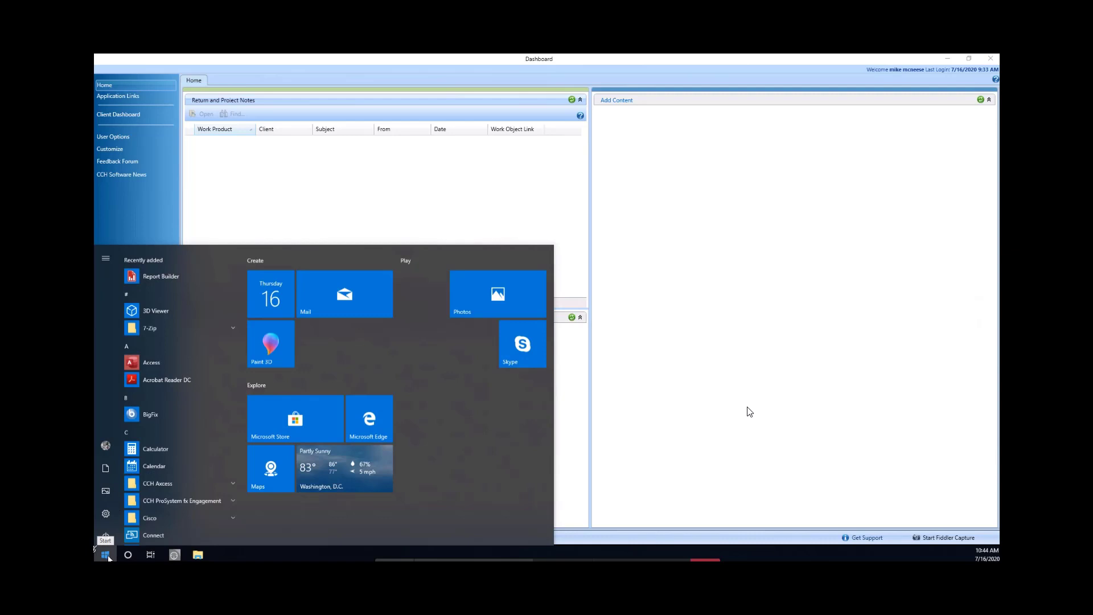
left_click(232, 475)
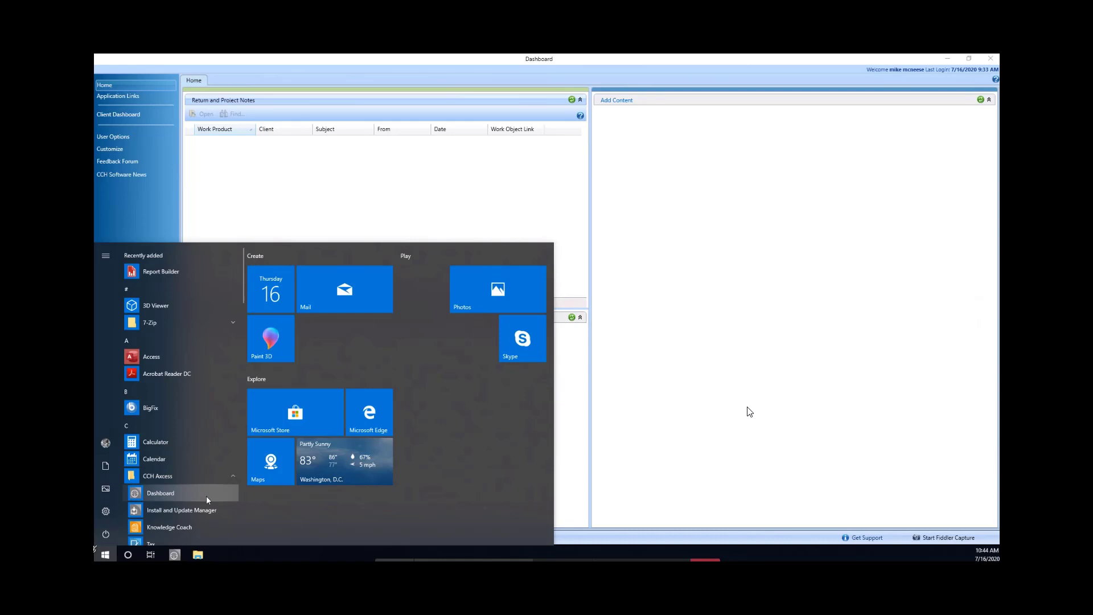
left_click(334, 56)
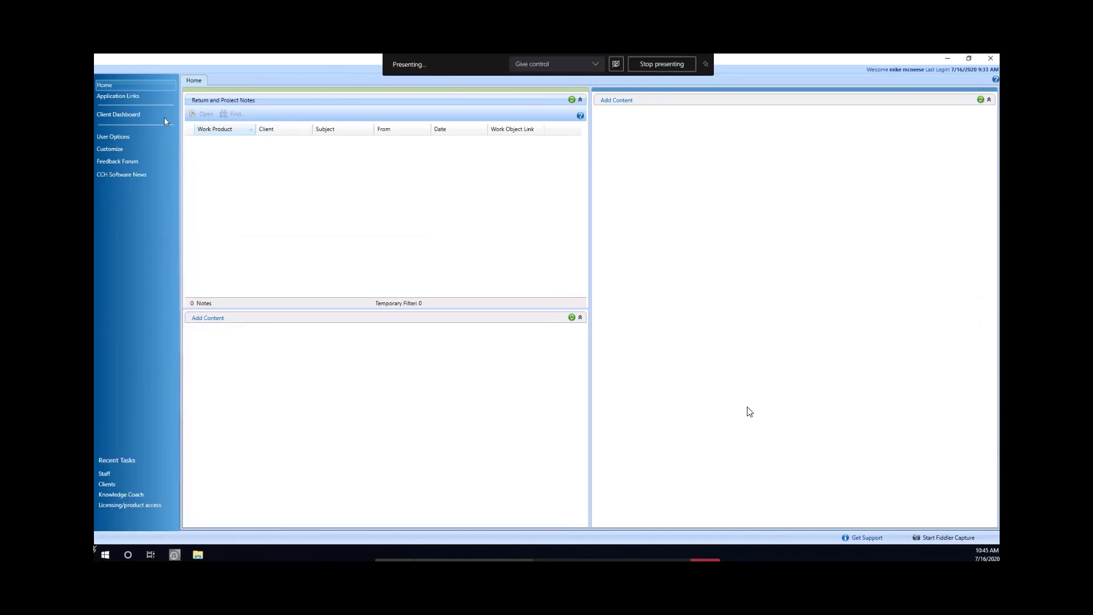
Step: Go to Application Links and open Staff Manager from the Staff tile
left_click(120, 97)
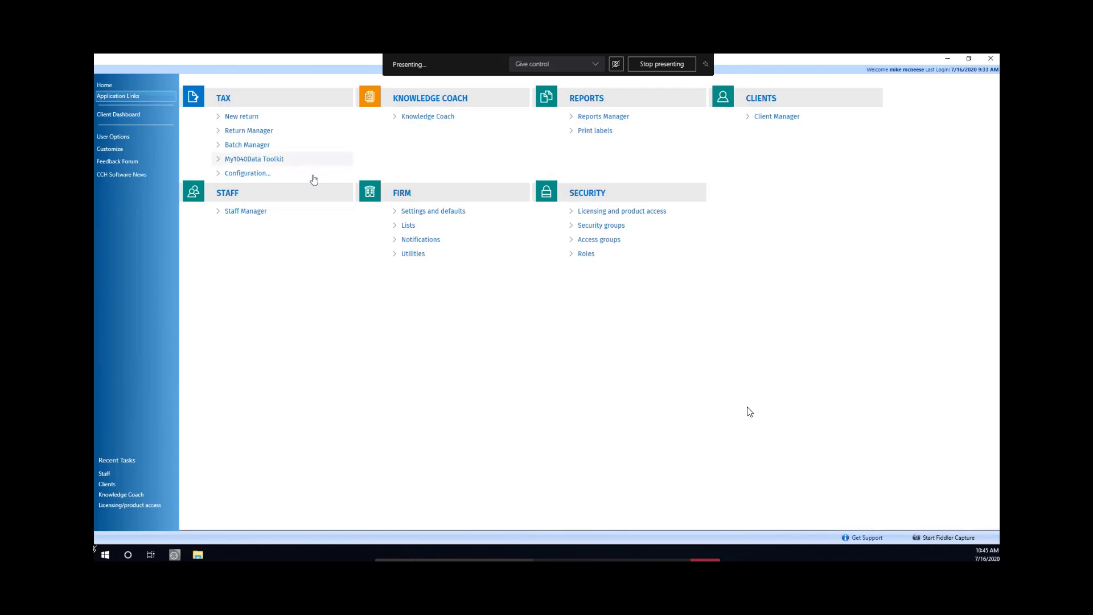
left_click(253, 213)
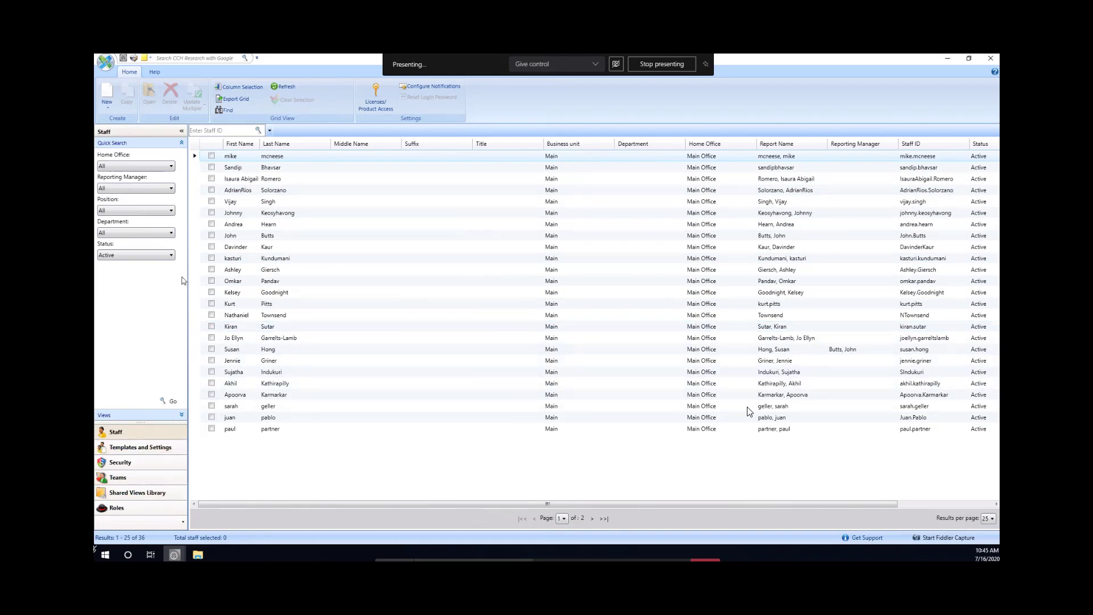
Step: Start a new staff record via the staff grid's New > Staff menu
left_click(107, 96)
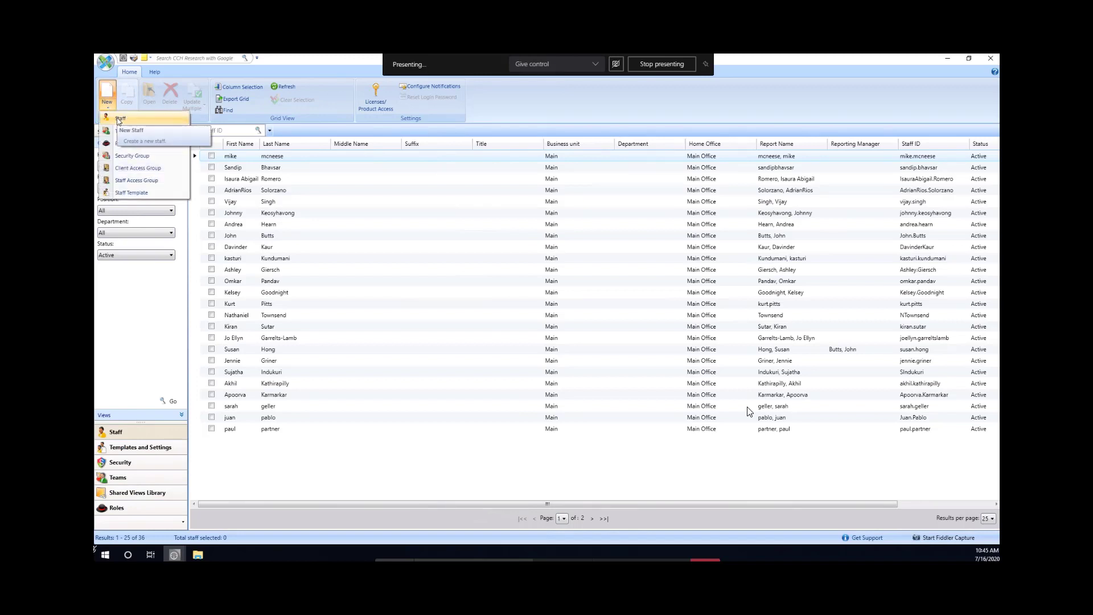
right_click(252, 158)
mouse_move(273, 176)
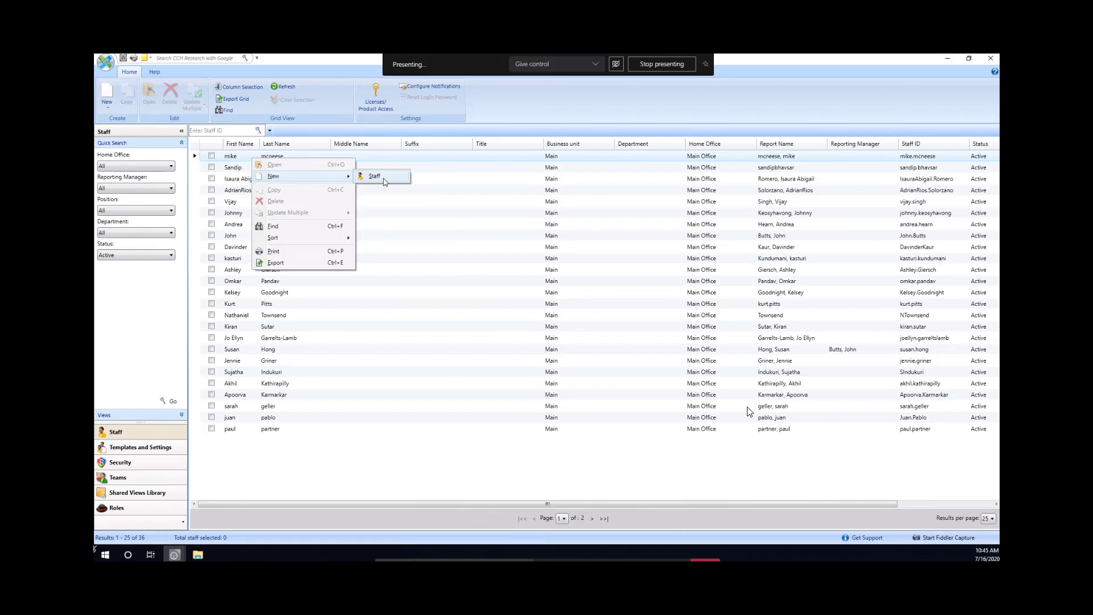
left_click(384, 182)
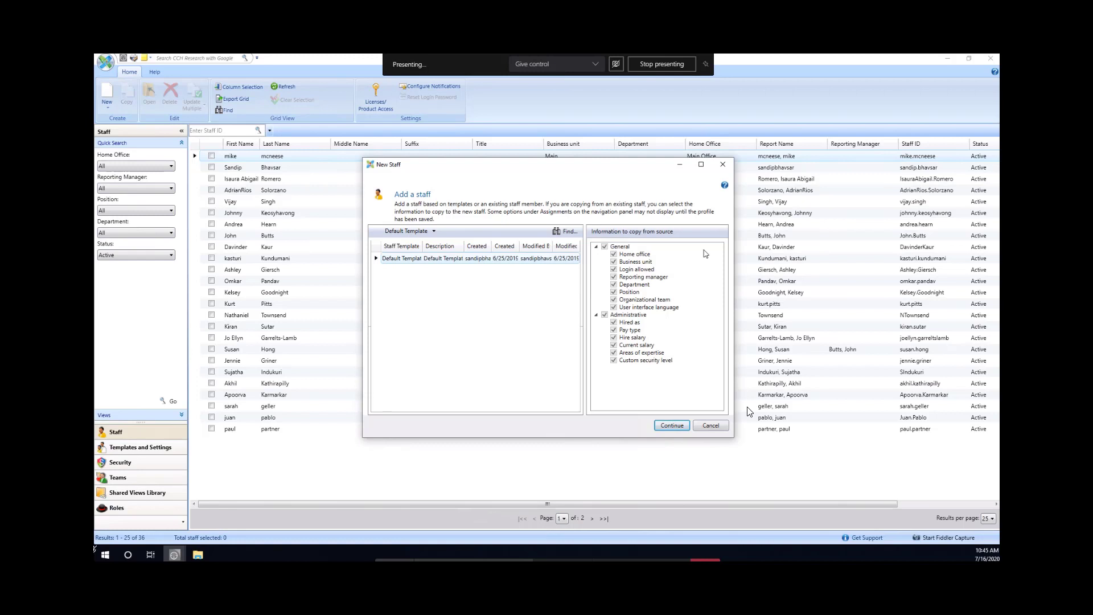
Step: Accept the Default Template and enter sstaff as User ID, system email and Staff ID
left_click(674, 426)
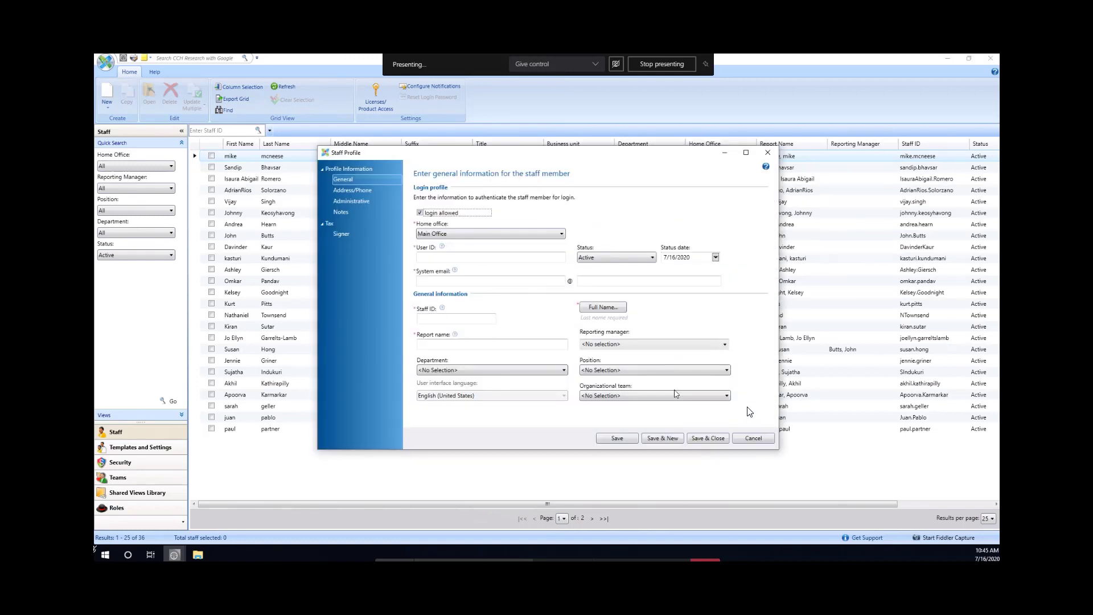
left_click(486, 260)
type("aff")
left_click(496, 279)
type("sst")
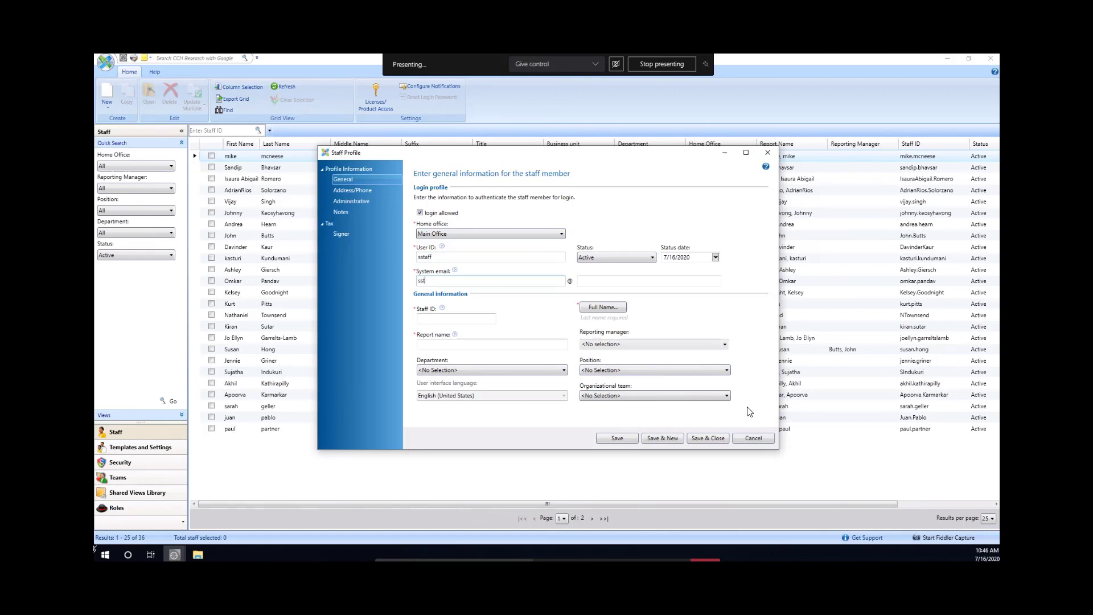
type("aff")
key("Tab")
type("woltersk")
type("luwer.com")
left_click(482, 319)
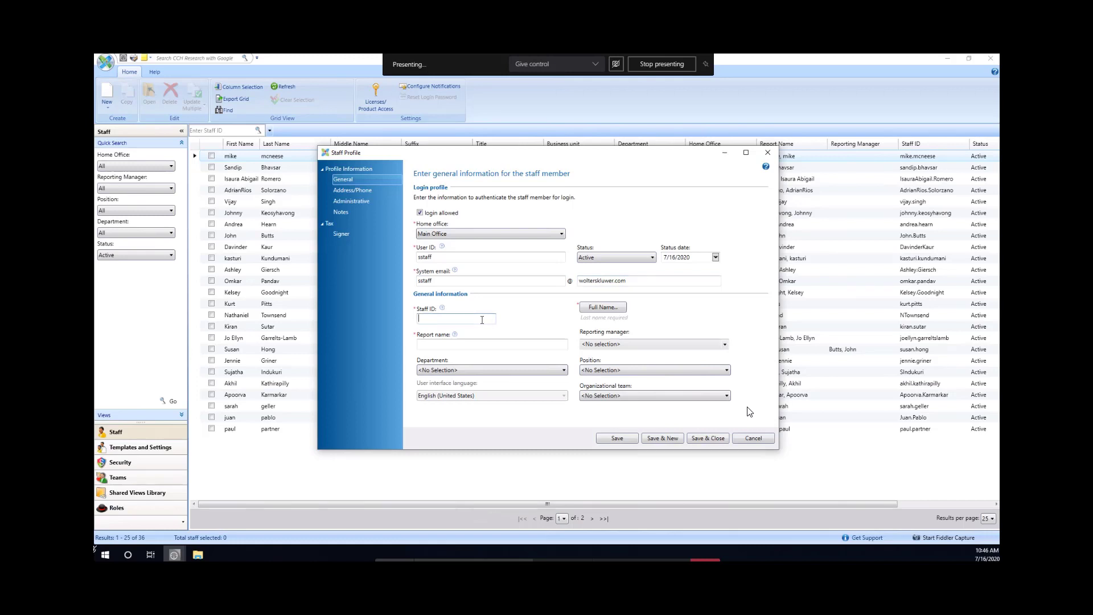
type("sstaff")
Step: Enter first name Sam and last name Staff in the Check Full Name dialog
left_click(608, 308)
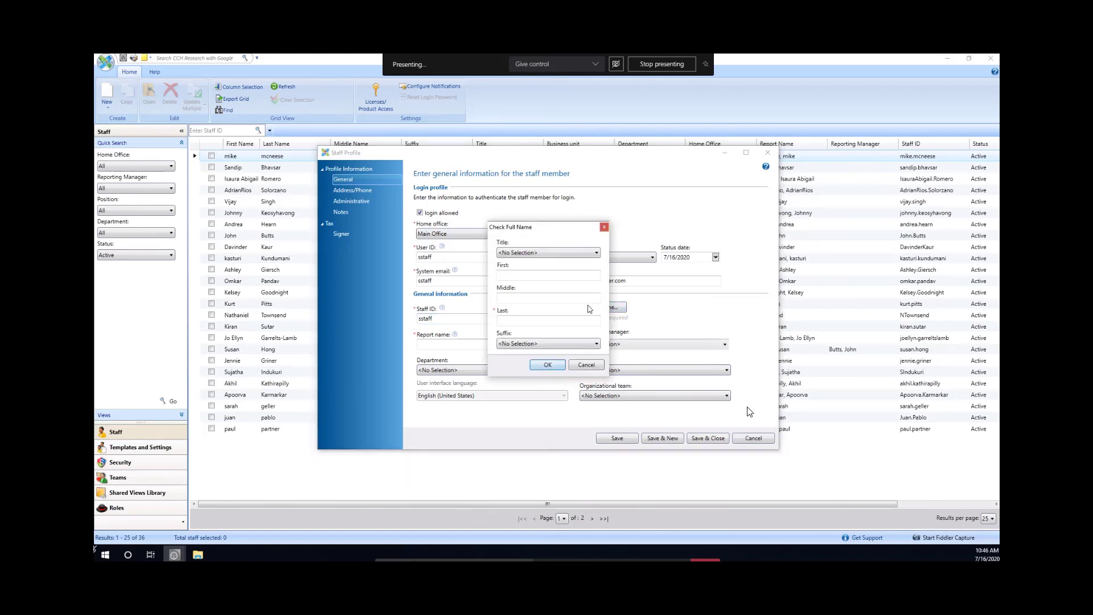
left_click(546, 273)
type("Sam")
key("Tab")
key("Tab")
type("Sta")
left_click(548, 365)
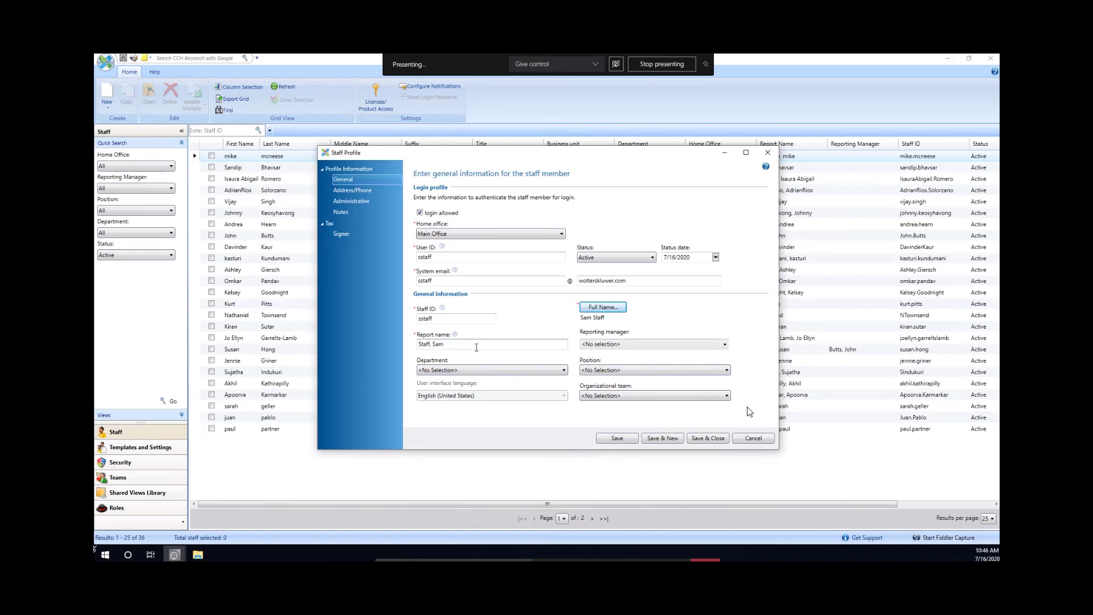
Step: Save the new profile, then include Sam in the Full Rights security group and save
left_click(615, 437)
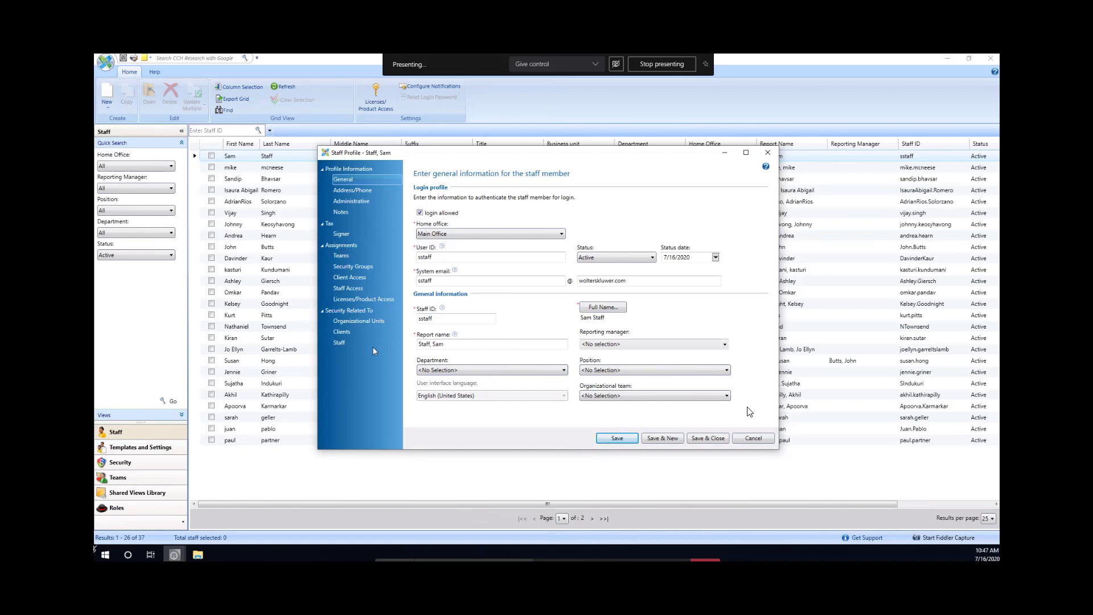
left_click(367, 269)
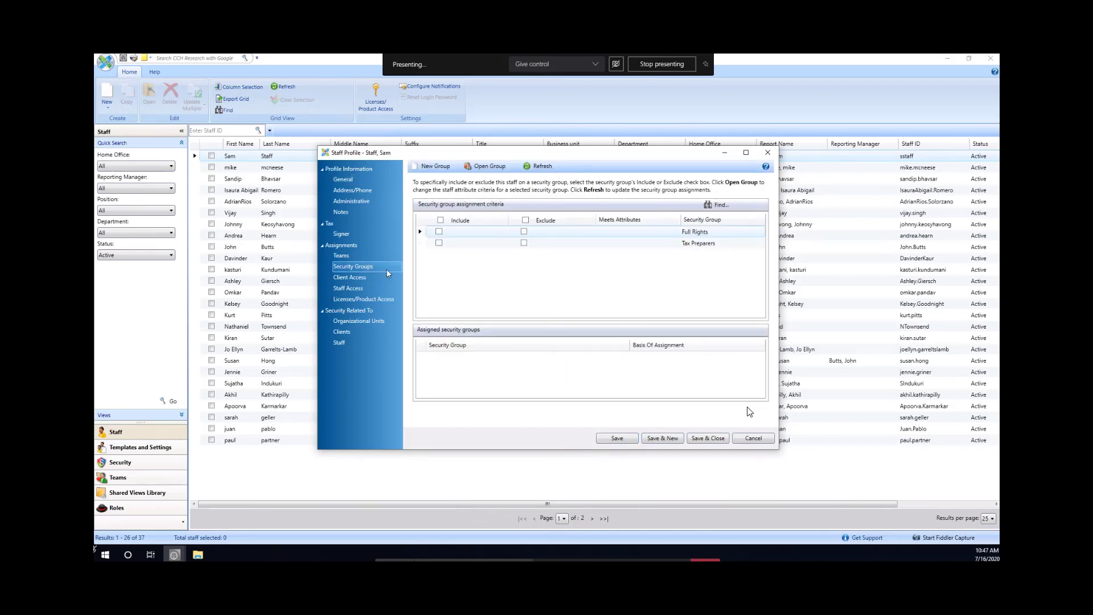
left_click(439, 232)
left_click(620, 438)
Step: Grant CCH Axcess AutoCheck and Knowledge Coach licenses, then save and close the profile
left_click(385, 303)
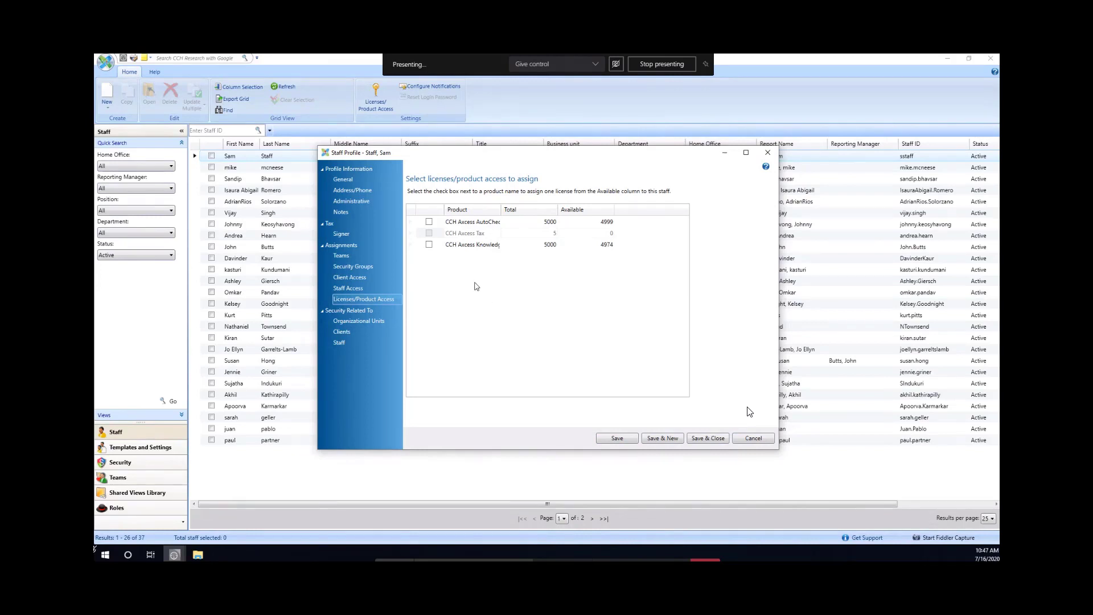
left_click_drag(501, 210, 542, 210)
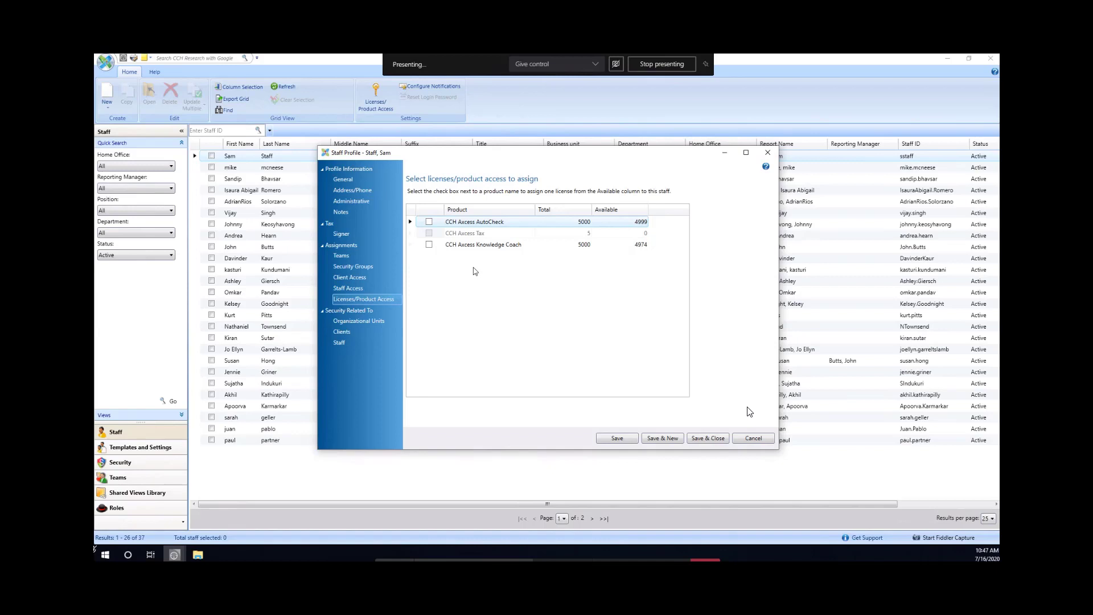
left_click(428, 223)
left_click(428, 244)
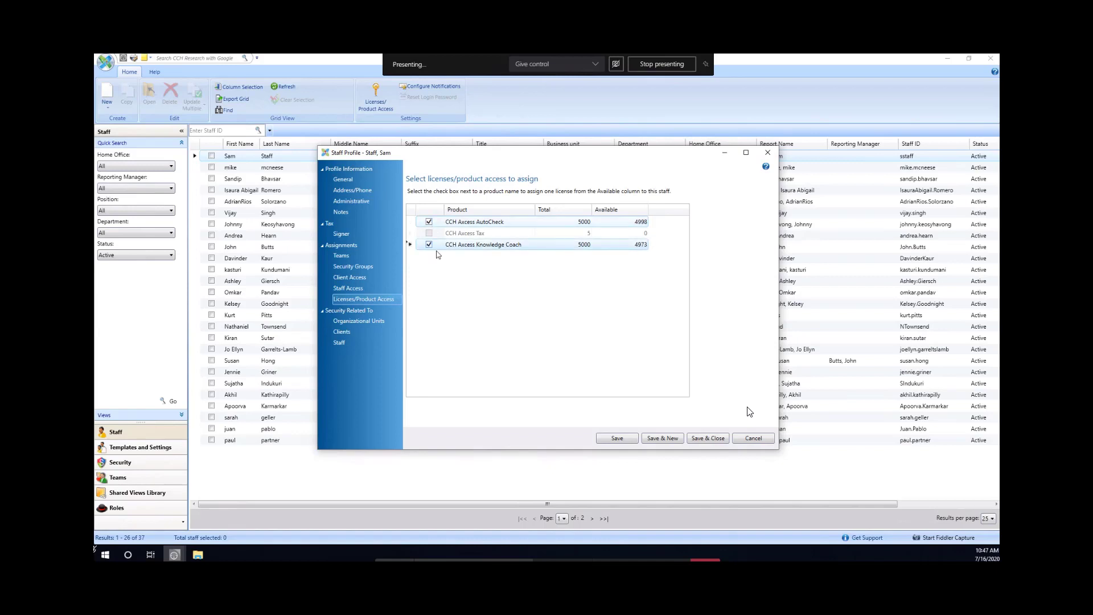
left_click(709, 440)
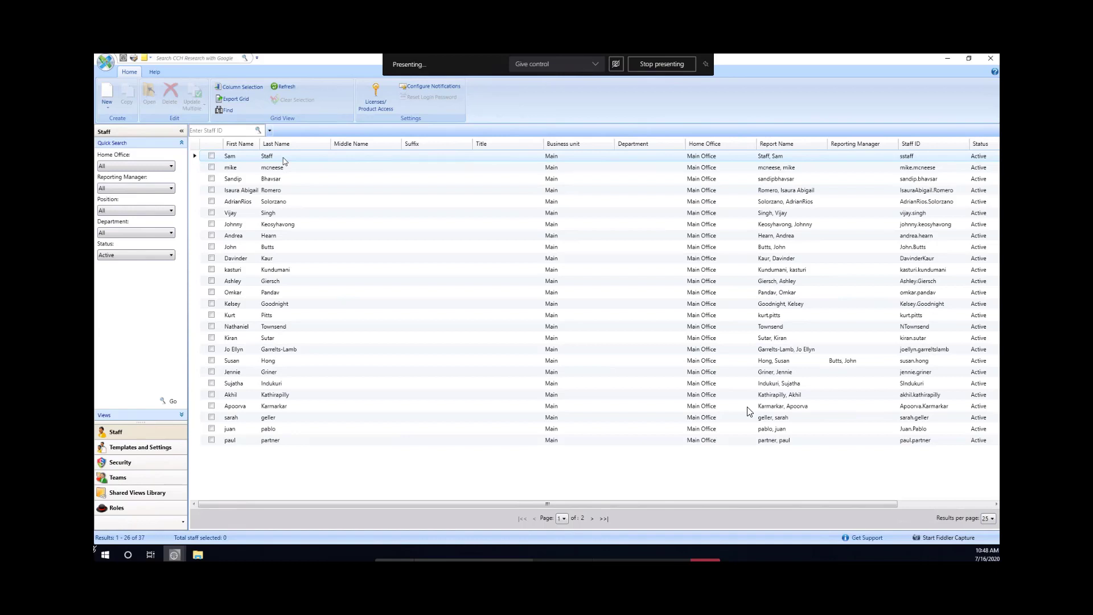
Step: Toggle Sam Staff's row selection in the grid and reopen Sam's Staff Profile
left_click(211, 156)
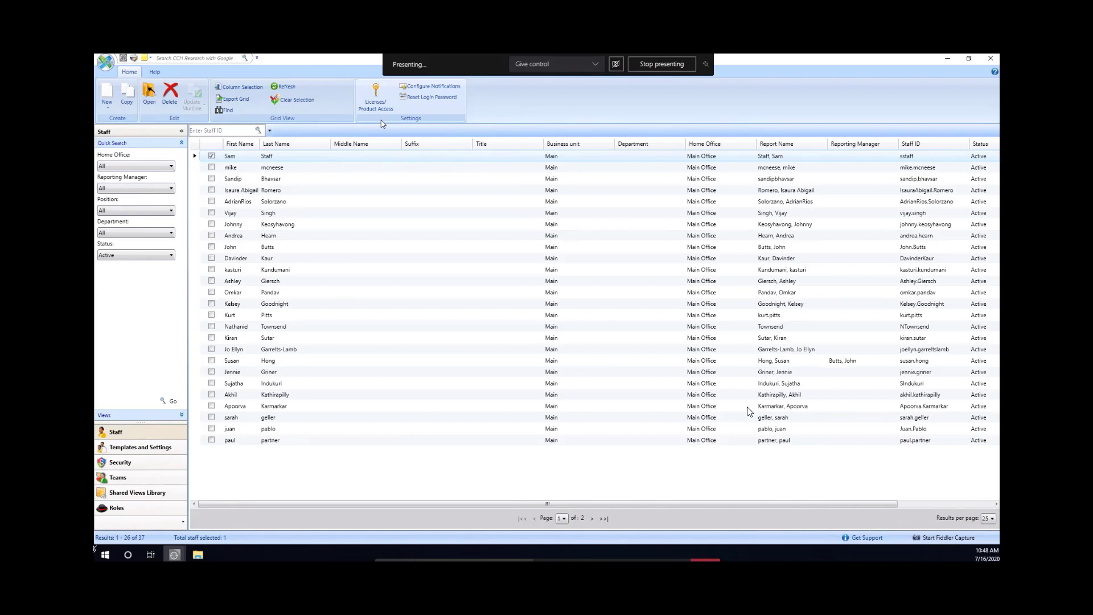
left_click(289, 158)
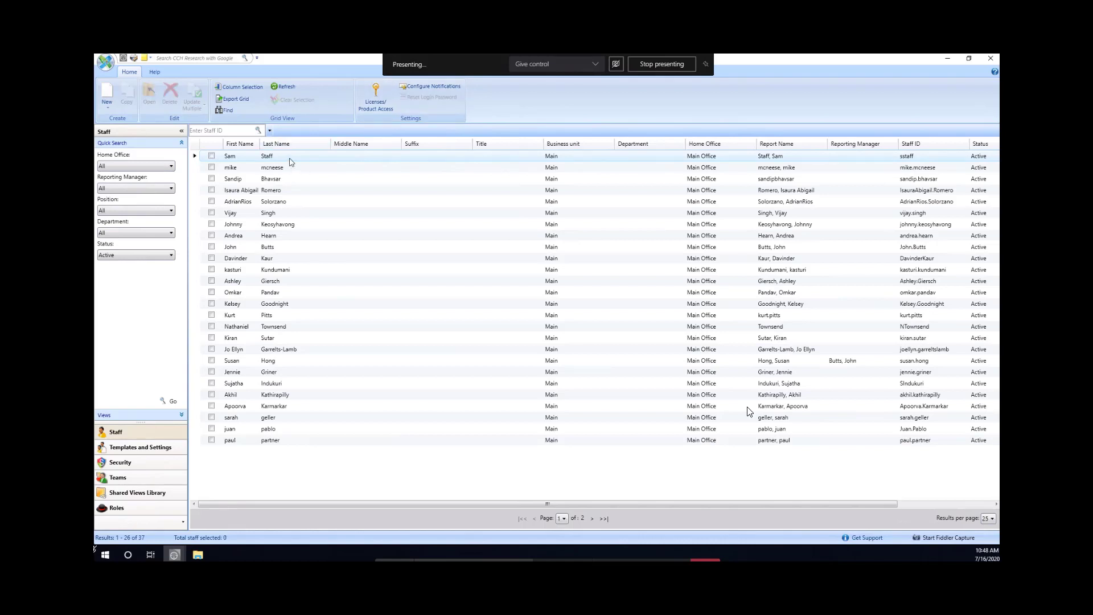
double_click(290, 160)
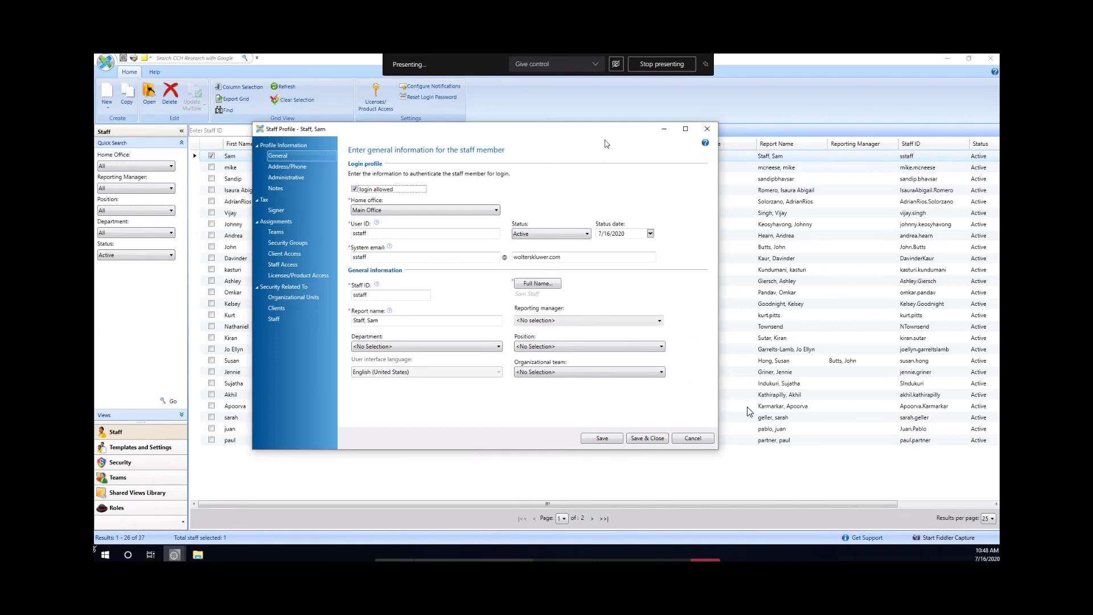